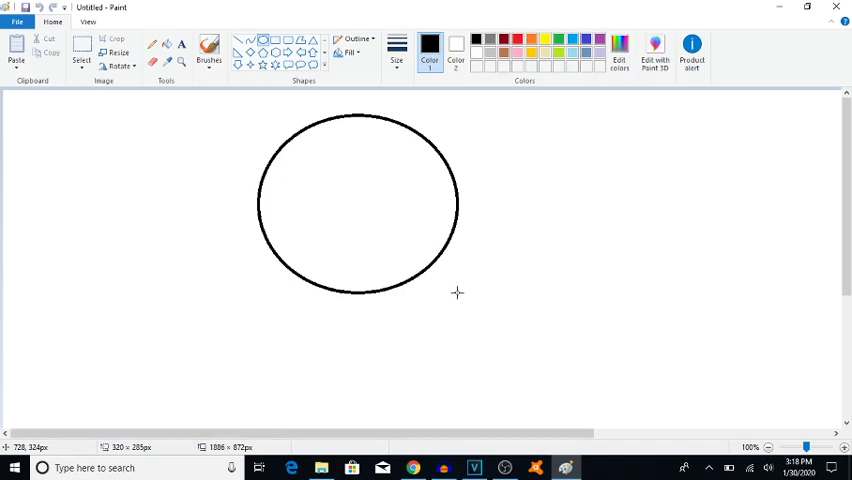
Step: Undo the first circle and redraw the large head circle on the canvas
{"action": "key", "text": "ctrl+z"}
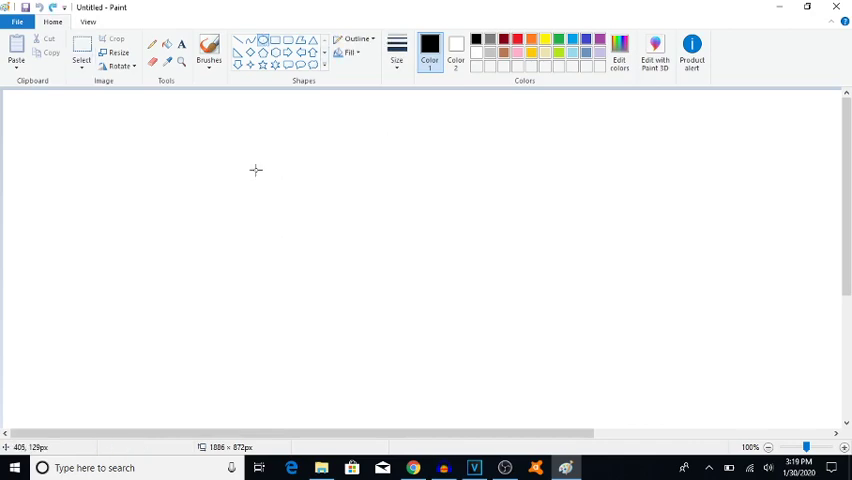
{"action": "left_click_drag", "start_coordinate": [255, 170], "coordinate": [417, 319]}
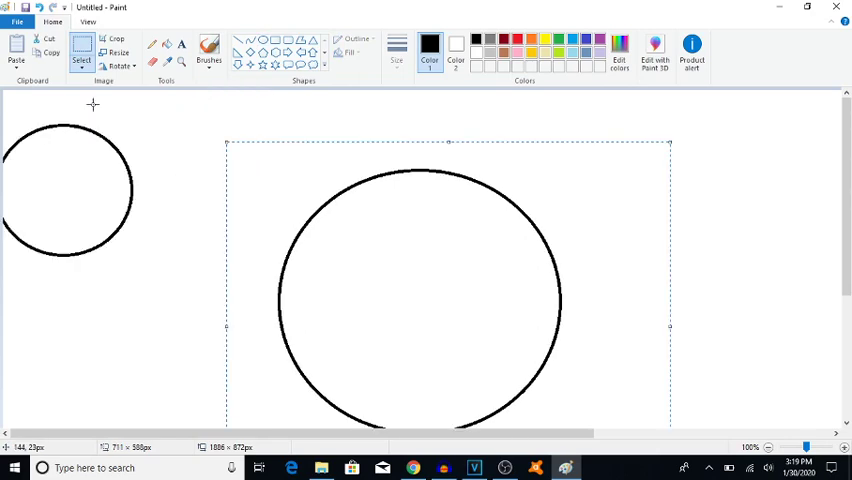
Step: Delete the stray small circle at the left and draw a new ear oval
{"action": "left_click_drag", "start_coordinate": [2, 91], "coordinate": [203, 292]}
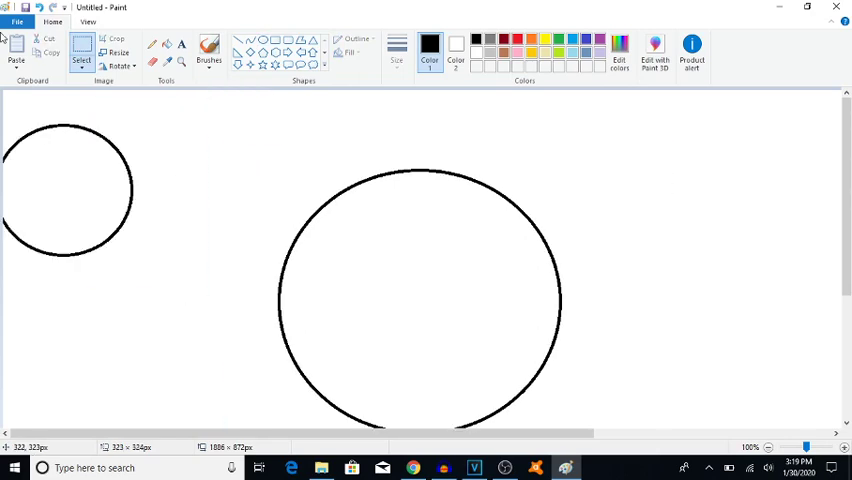
{"action": "key", "text": "Delete"}
{"action": "left_click", "coordinate": [262, 39]}
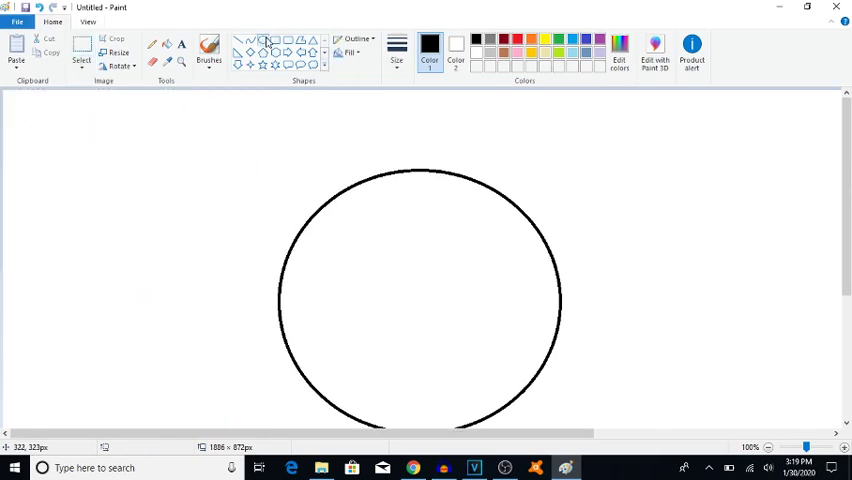
{"action": "mouse_move", "coordinate": [72, 141]}
{"action": "left_mouse_down"}
{"action": "mouse_move", "coordinate": [160, 203]}
{"action": "mouse_move", "coordinate": [239, 282]}
{"action": "mouse_move", "coordinate": [232, 286]}
{"action": "left_mouse_up"}
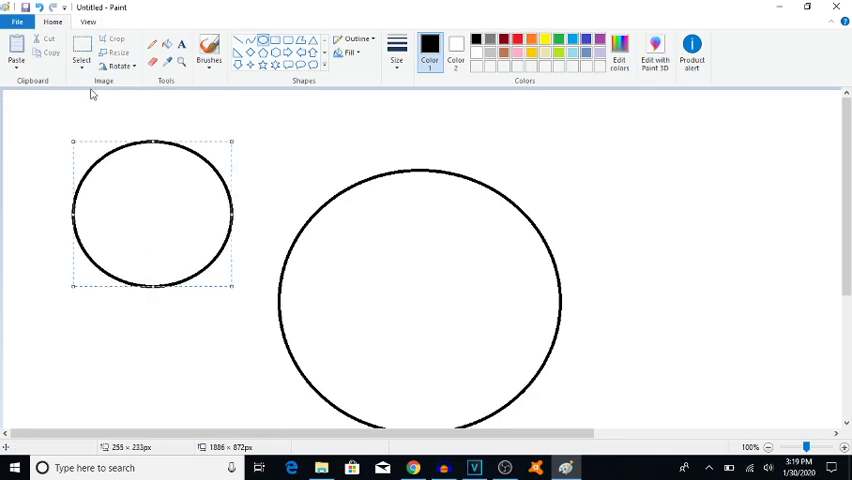
Step: Select the ear with rectangular selection and try moving it, then undo the move
{"action": "left_click", "coordinate": [82, 62]}
{"action": "left_click", "coordinate": [82, 48]}
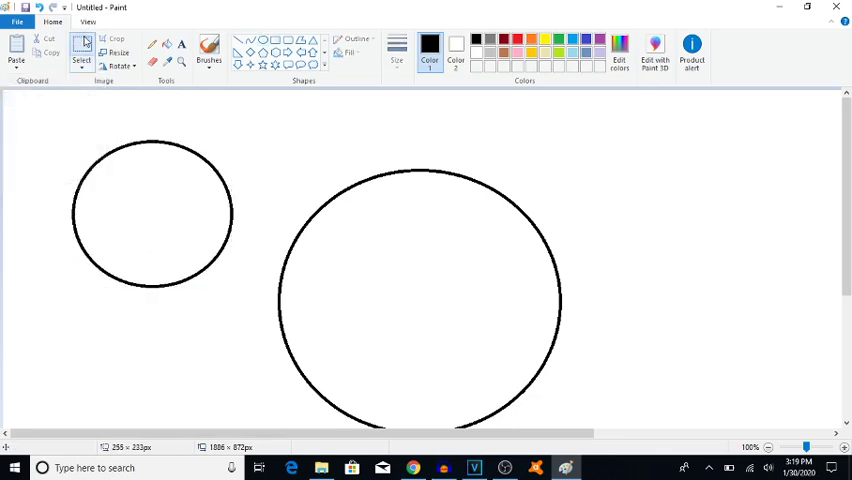
{"action": "mouse_move", "coordinate": [52, 130]}
{"action": "left_mouse_down"}
{"action": "mouse_move", "coordinate": [224, 287]}
{"action": "mouse_move", "coordinate": [245, 318]}
{"action": "left_mouse_up"}
{"action": "left_click", "coordinate": [209, 279]}
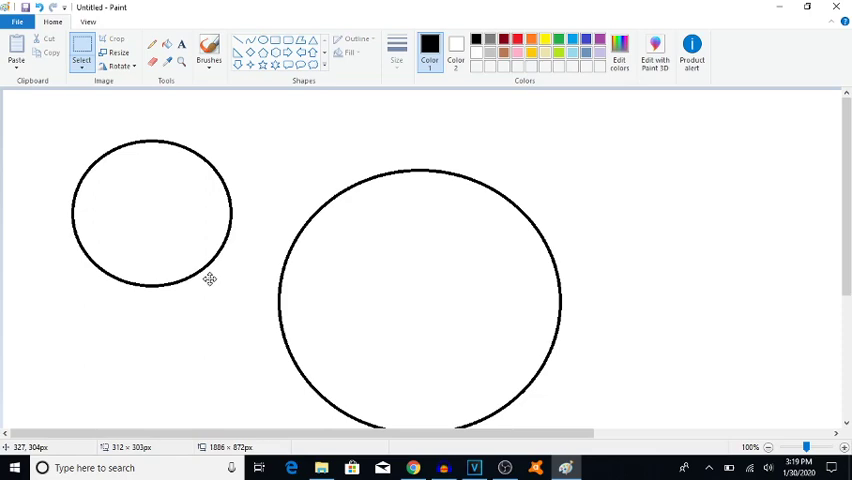
{"action": "left_click_drag", "start_coordinate": [209, 279], "coordinate": [309, 231]}
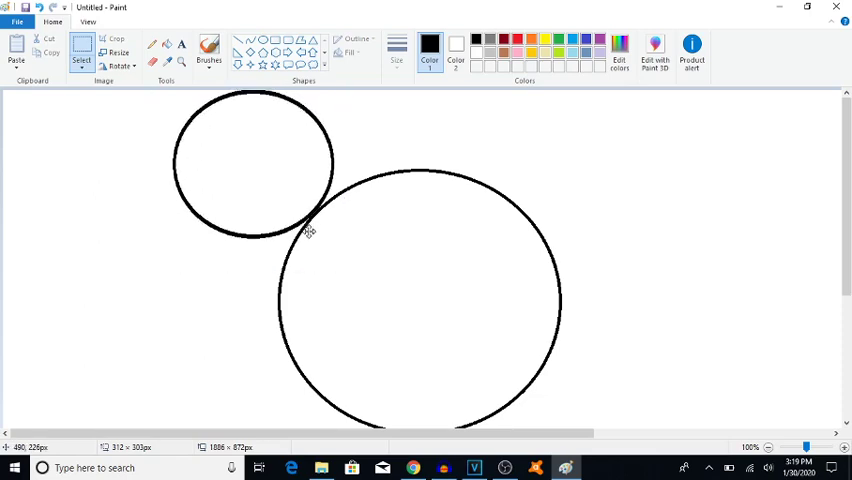
{"action": "key", "text": "ctrl+z"}
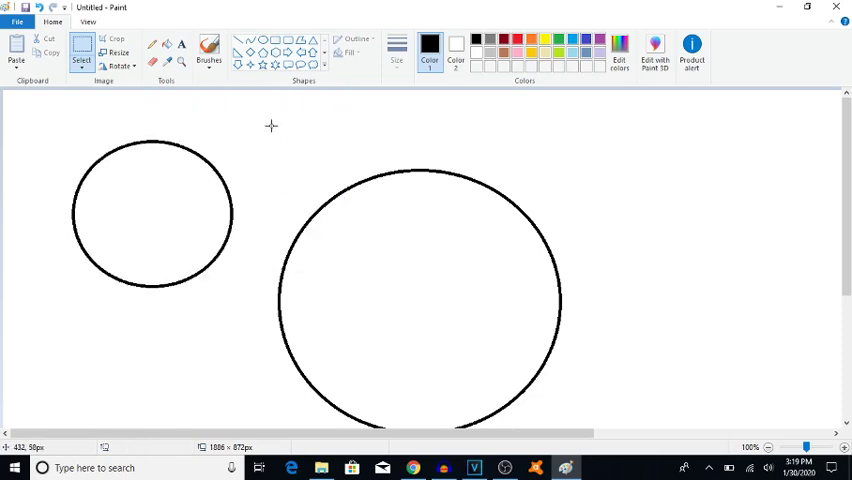
Step: Reselect the ear with a margin and place it on the head's top right
{"action": "left_click_drag", "start_coordinate": [270, 125], "coordinate": [85, 297]}
{"action": "left_click", "coordinate": [85, 297]}
{"action": "left_click_drag", "start_coordinate": [51, 137], "coordinate": [245, 304]}
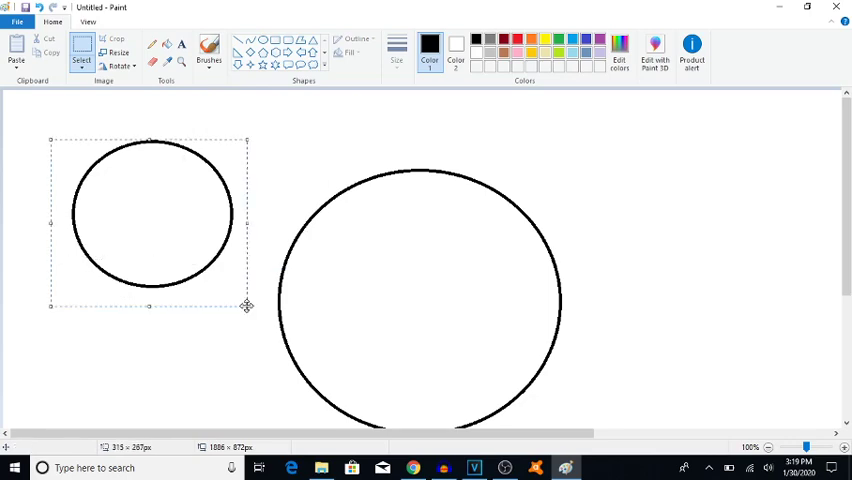
{"action": "mouse_move", "coordinate": [186, 241]}
{"action": "left_mouse_down"}
{"action": "mouse_move", "coordinate": [281, 196]}
{"action": "mouse_move", "coordinate": [601, 177]}
{"action": "mouse_move", "coordinate": [596, 187]}
{"action": "left_mouse_up"}
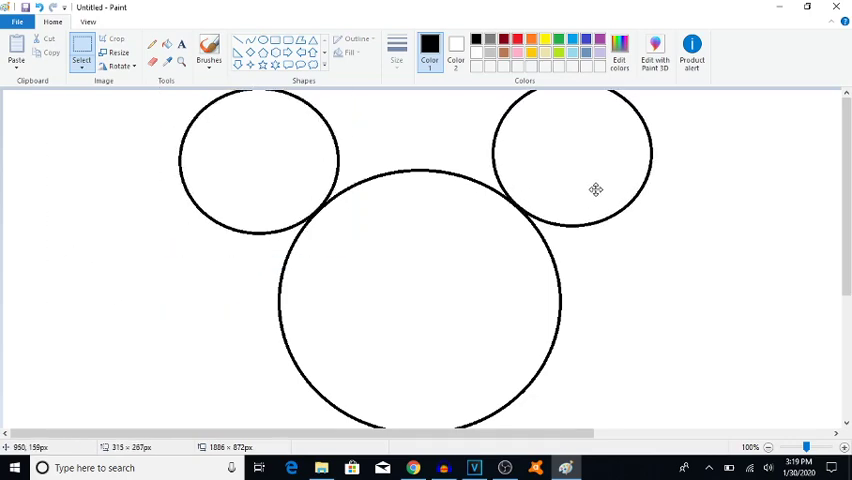
{"action": "left_click", "coordinate": [474, 252]}
{"action": "scroll", "coordinate": [420, 250], "scroll_direction": "down", "scroll_amount": 3}
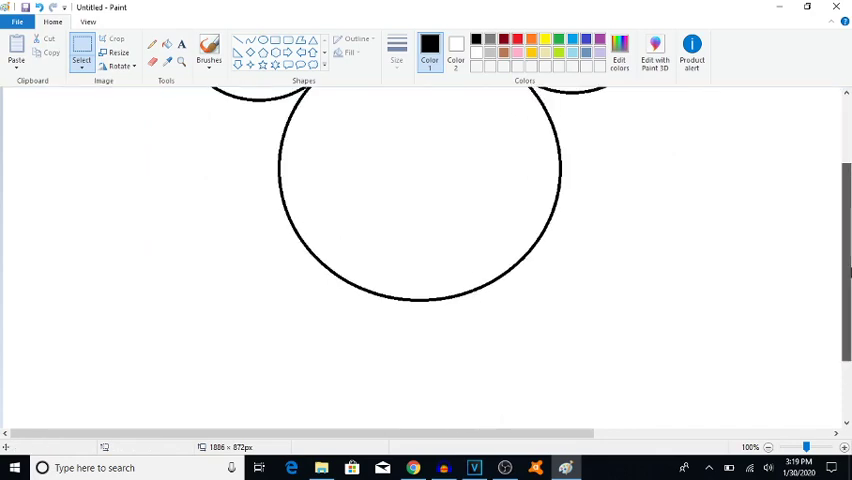
{"action": "scroll", "coordinate": [380, 120], "scroll_direction": "up", "scroll_amount": 2}
Step: Draw a curve from the head's left edge up toward the top dip
{"action": "left_click", "coordinate": [250, 40]}
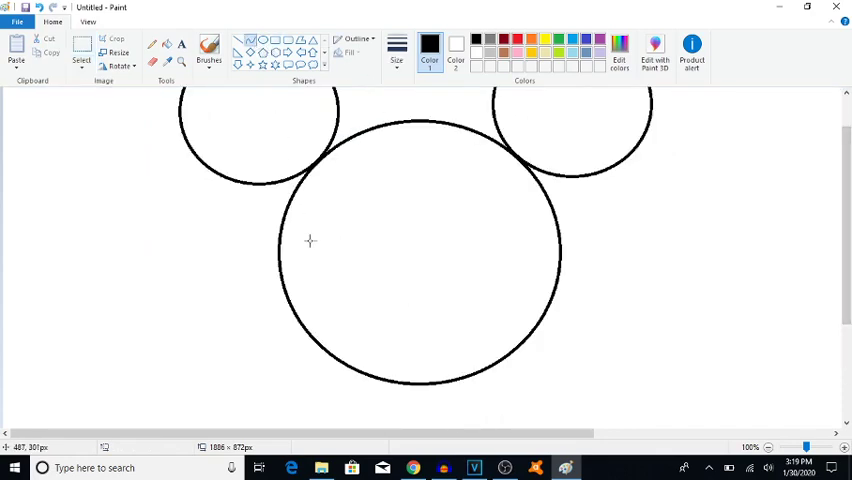
{"action": "mouse_move", "coordinate": [281, 267]}
{"action": "left_mouse_down"}
{"action": "mouse_move", "coordinate": [399, 161]}
{"action": "mouse_move", "coordinate": [341, 118]}
{"action": "mouse_move", "coordinate": [392, 121]}
{"action": "left_mouse_up"}
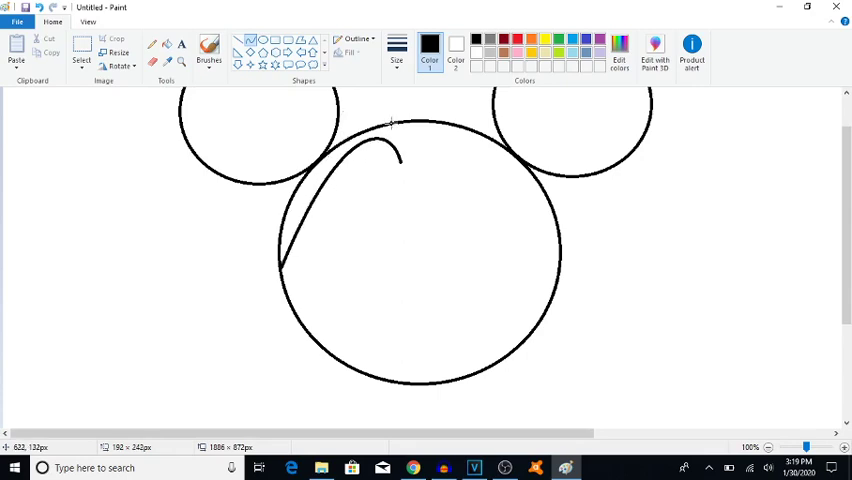
Step: Glance at the YouTube video, then draw a curve from the dip to the head's right side
{"action": "left_click", "coordinate": [414, 468]}
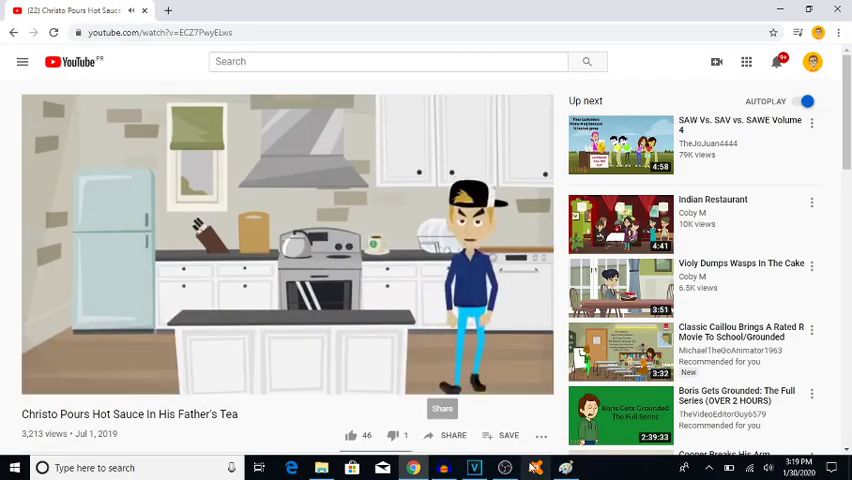
{"action": "left_click", "coordinate": [566, 467]}
{"action": "mouse_move", "coordinate": [401, 163]}
{"action": "left_mouse_down"}
{"action": "mouse_move", "coordinate": [497, 162]}
{"action": "mouse_move", "coordinate": [555, 212]}
{"action": "mouse_move", "coordinate": [423, 120]}
{"action": "mouse_move", "coordinate": [486, 104]}
{"action": "left_mouse_up"}
Step: Bend the right curve, then fill both ears and the head top black
{"action": "left_click", "coordinate": [403, 215]}
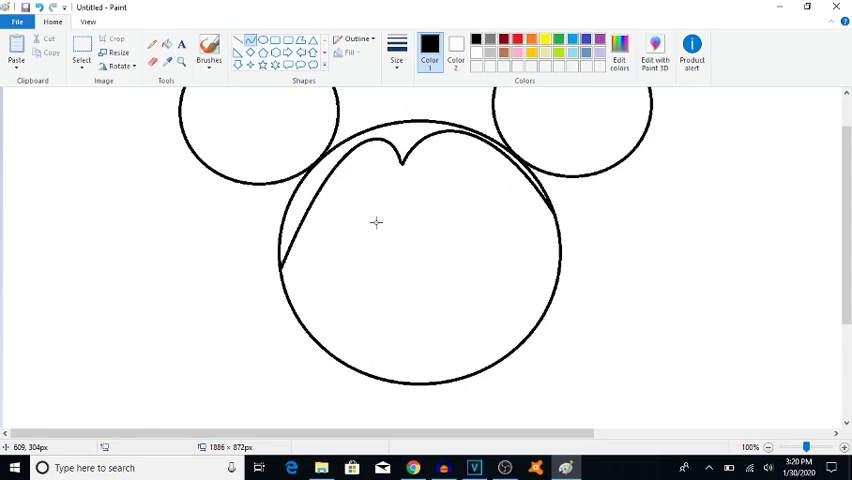
{"action": "left_click", "coordinate": [166, 44]}
{"action": "left_click", "coordinate": [205, 92]}
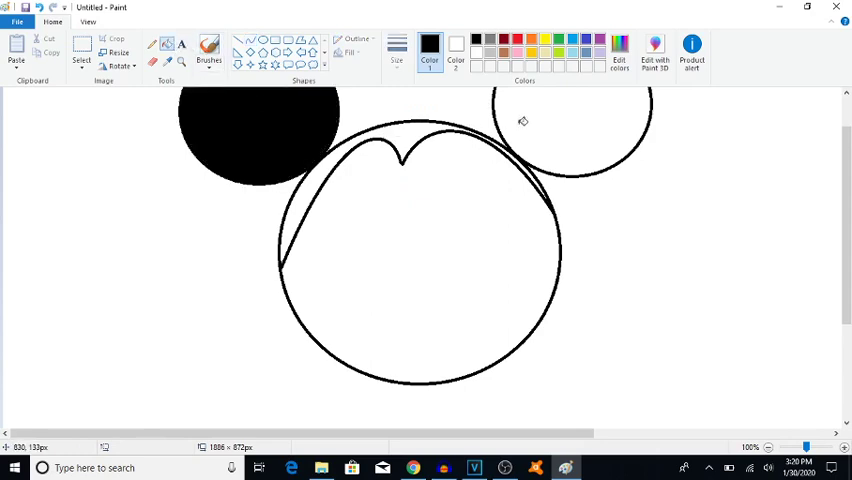
{"action": "left_click", "coordinate": [428, 127]}
{"action": "left_click", "coordinate": [534, 108]}
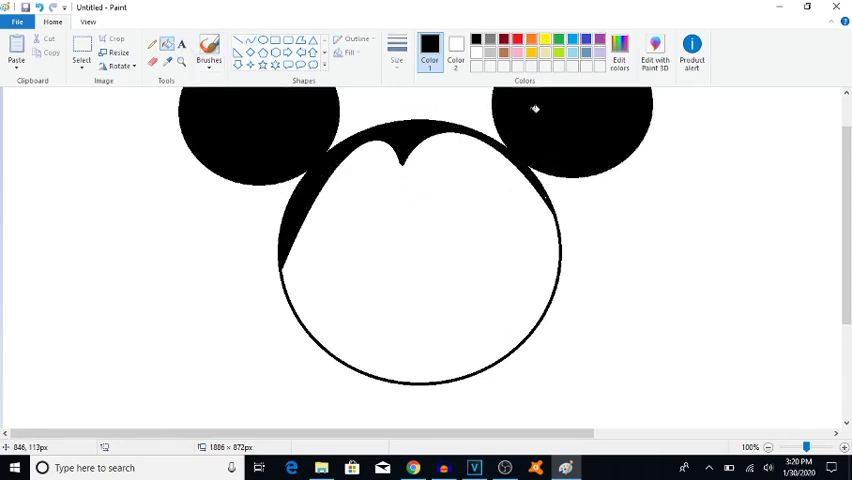
{"action": "left_click", "coordinate": [151, 45]}
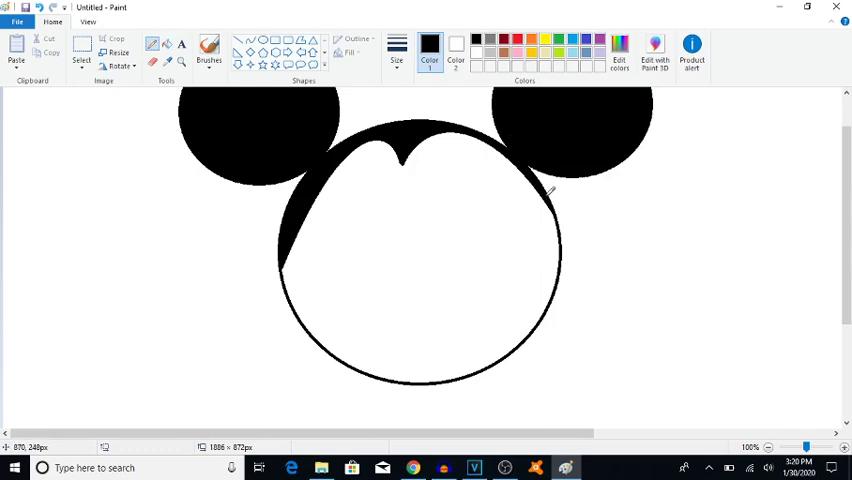
Step: Draw two tall oval eyes and a pupil outline in the left eye
{"action": "left_click", "coordinate": [262, 40]}
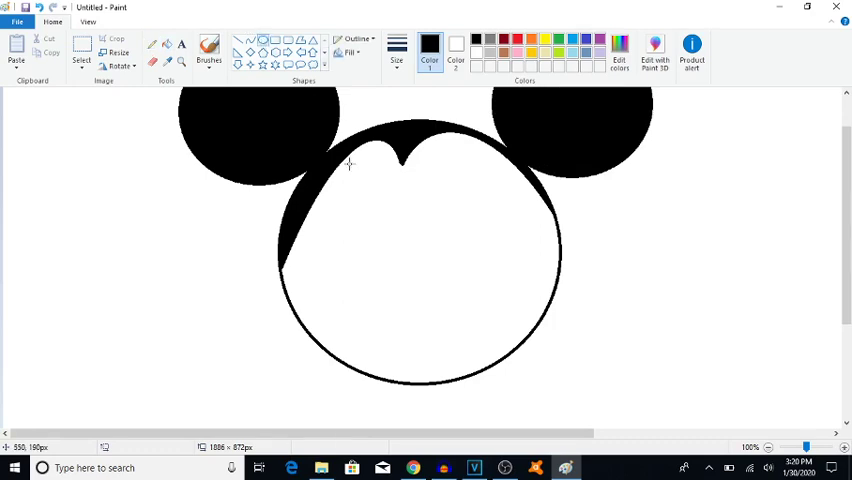
{"action": "left_click_drag", "start_coordinate": [351, 160], "coordinate": [390, 270]}
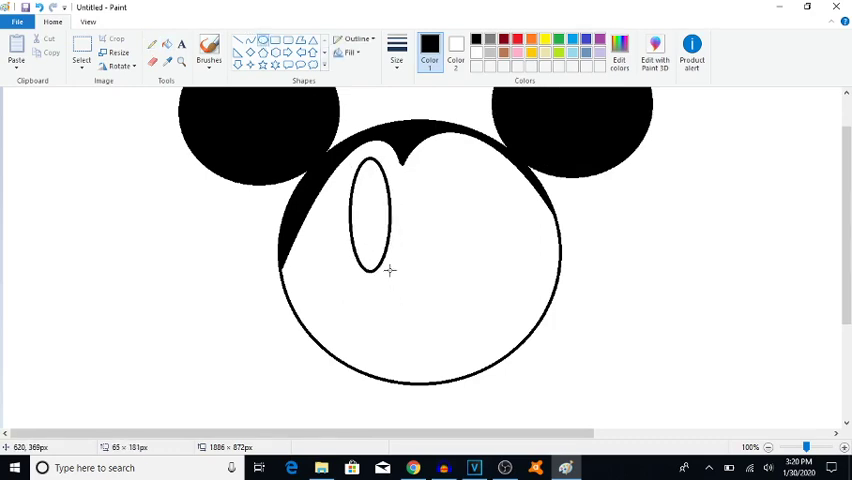
{"action": "mouse_move", "coordinate": [423, 158]}
{"action": "left_mouse_down"}
{"action": "mouse_move", "coordinate": [453, 207]}
{"action": "mouse_move", "coordinate": [474, 276]}
{"action": "left_mouse_up"}
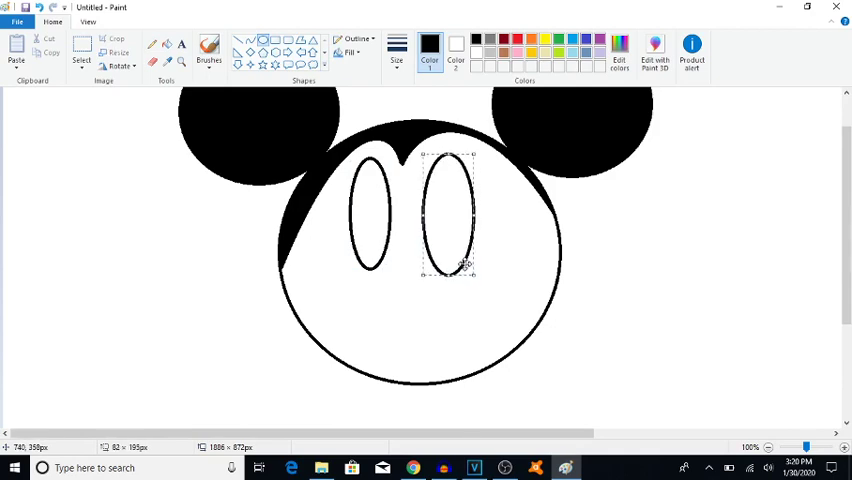
{"action": "left_click_drag", "start_coordinate": [358, 181], "coordinate": [383, 241]}
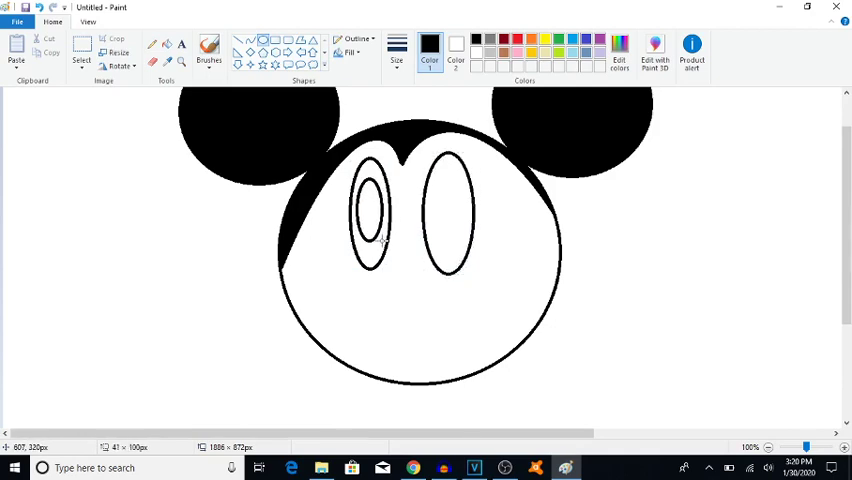
Step: Set shape fill to solid black and draw the right eye's black pupil
{"action": "left_click", "coordinate": [350, 52]}
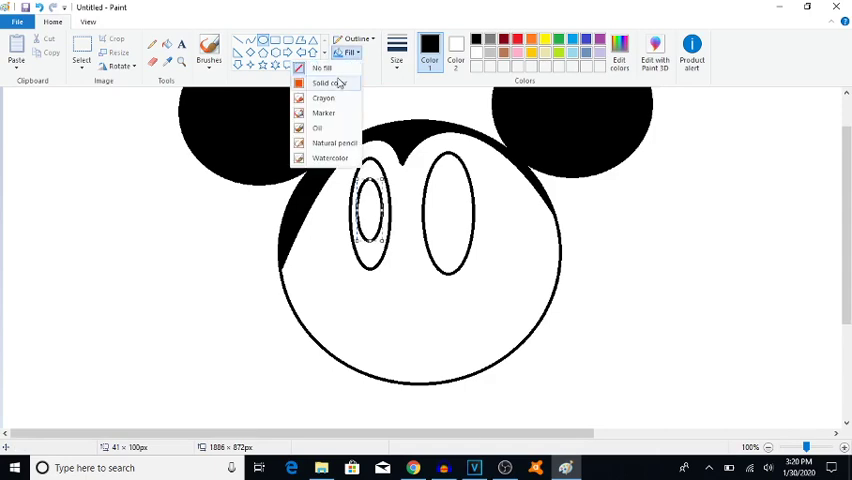
{"action": "left_click", "coordinate": [330, 83]}
{"action": "left_click", "coordinate": [456, 50]}
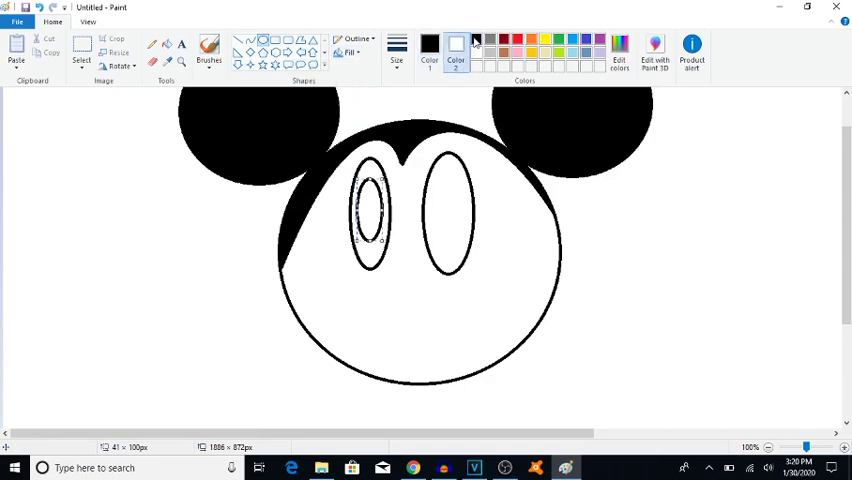
{"action": "left_click", "coordinate": [476, 39]}
{"action": "left_click_drag", "start_coordinate": [440, 174], "coordinate": [465, 247]}
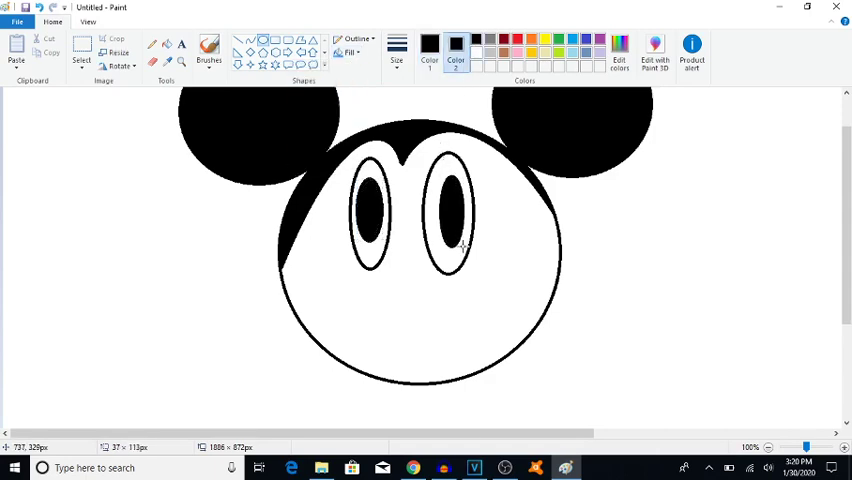
Step: Add white highlights to both pupils, then reset the colours to black
{"action": "left_click", "coordinate": [470, 90]}
{"action": "left_click", "coordinate": [476, 52]}
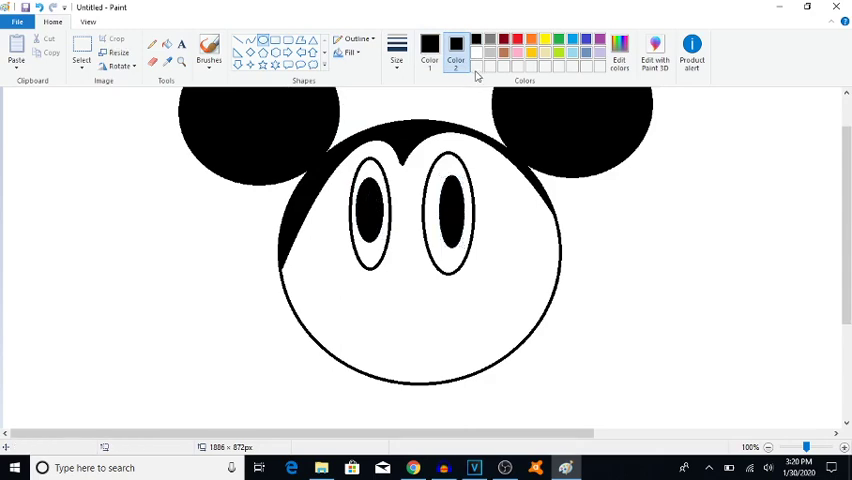
{"action": "left_click_drag", "start_coordinate": [363, 195], "coordinate": [375, 220]}
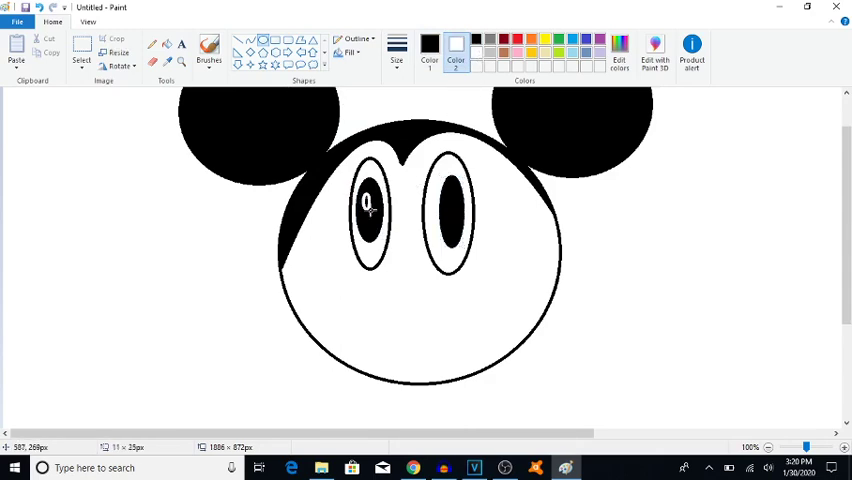
{"action": "key", "text": "ctrl+z"}
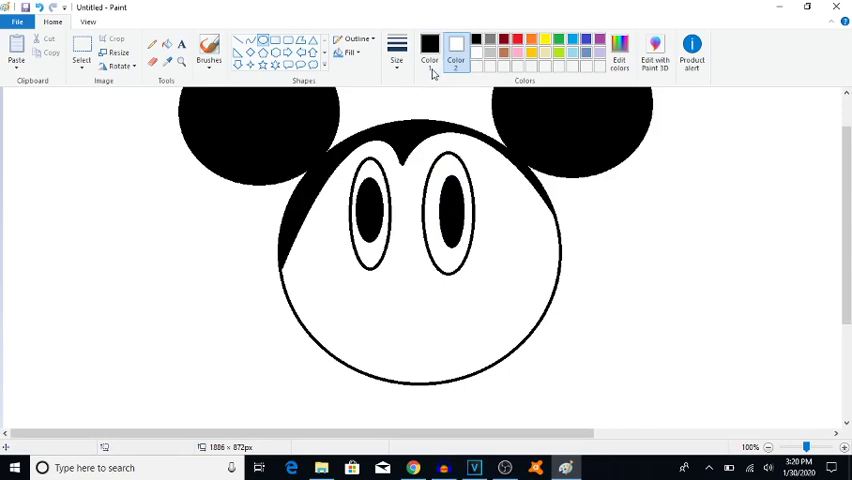
{"action": "left_click", "coordinate": [430, 50]}
{"action": "left_click_drag", "start_coordinate": [445, 195], "coordinate": [455, 228]}
{"action": "left_click_drag", "start_coordinate": [363, 190], "coordinate": [380, 208]}
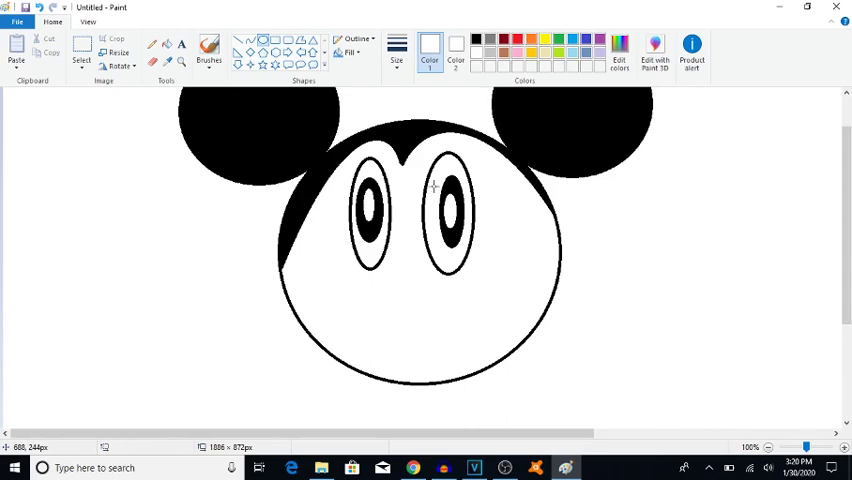
{"action": "left_click", "coordinate": [476, 39]}
{"action": "left_click", "coordinate": [455, 53]}
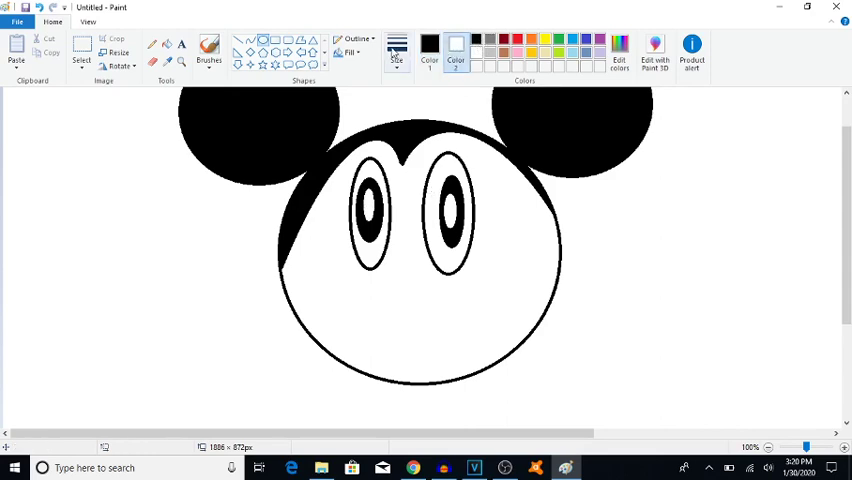
{"action": "left_click", "coordinate": [476, 40]}
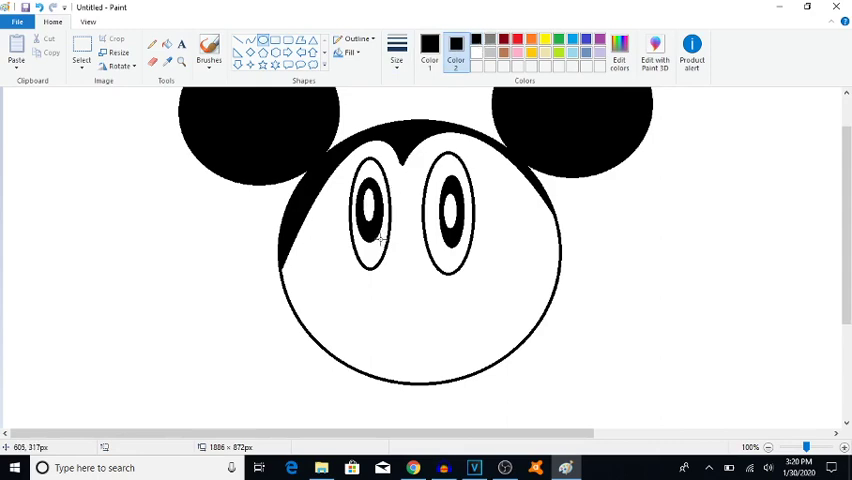
Step: Draw a solid black oval nose below the eyes and nudge it into place
{"action": "left_click_drag", "start_coordinate": [390, 251], "coordinate": [453, 285]}
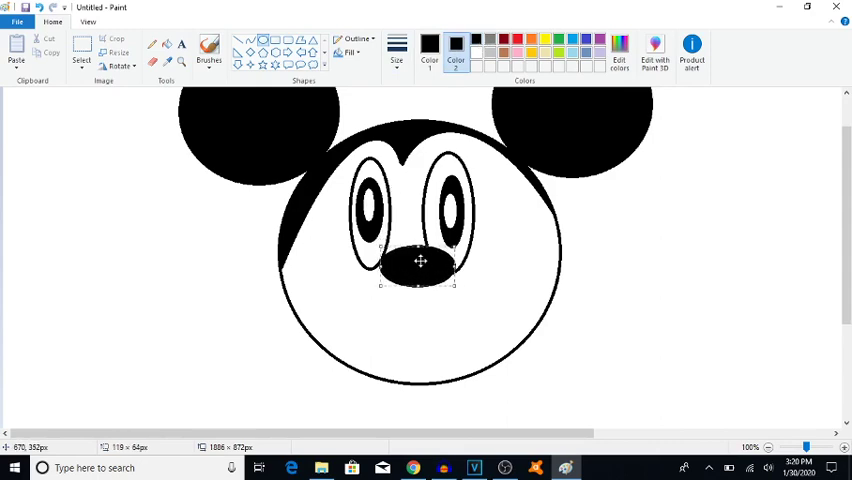
{"action": "left_click_drag", "start_coordinate": [420, 261], "coordinate": [413, 259]}
{"action": "left_click", "coordinate": [416, 162]}
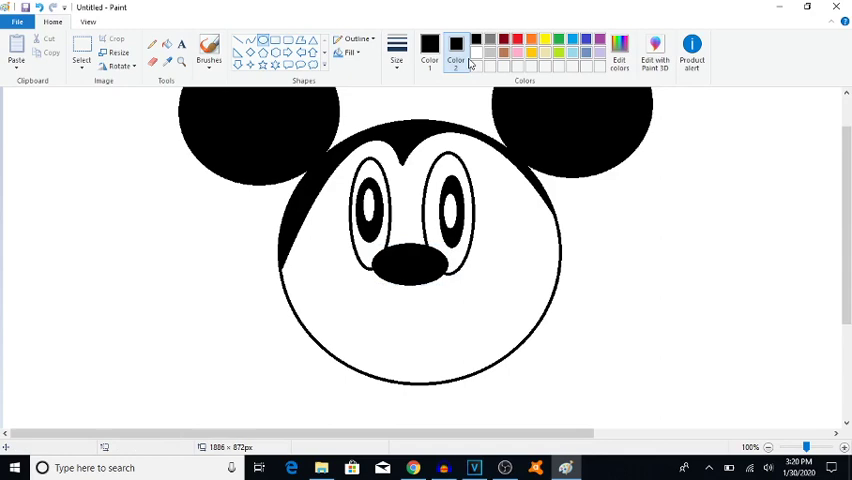
{"action": "left_click", "coordinate": [429, 50]}
{"action": "left_click", "coordinate": [350, 53]}
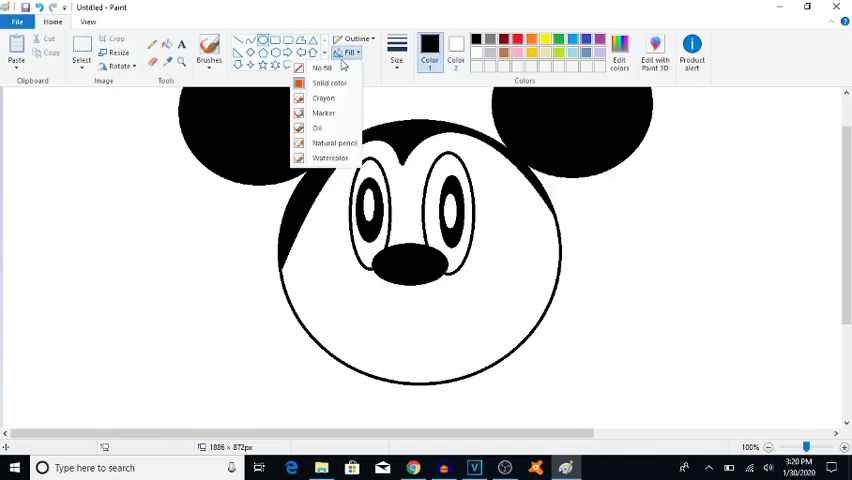
Step: Bend a curve into a smile under the nose with short corner marks, undoing the extra curve
{"action": "left_click", "coordinate": [250, 40]}
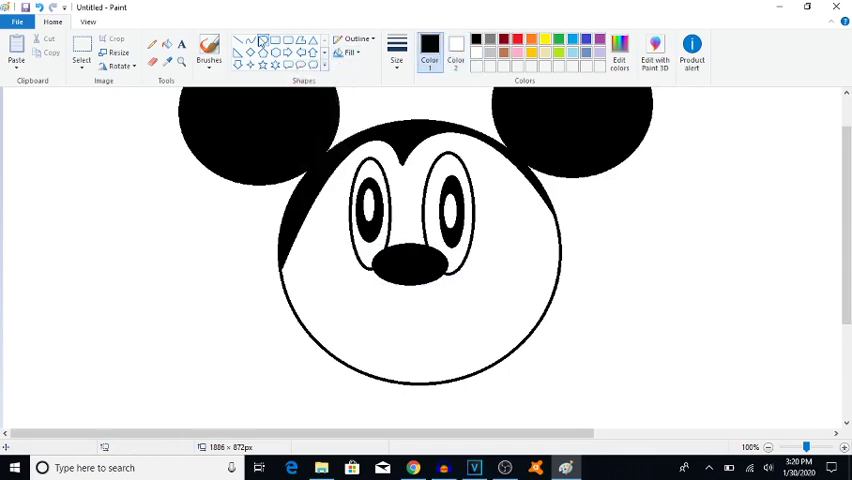
{"action": "left_click_drag", "start_coordinate": [331, 240], "coordinate": [523, 238]}
{"action": "left_click_drag", "start_coordinate": [370, 250], "coordinate": [339, 323]}
{"action": "mouse_move", "coordinate": [470, 280]}
{"action": "left_mouse_down"}
{"action": "mouse_move", "coordinate": [496, 340]}
{"action": "mouse_move", "coordinate": [485, 344]}
{"action": "left_mouse_up"}
{"action": "left_click", "coordinate": [323, 246]}
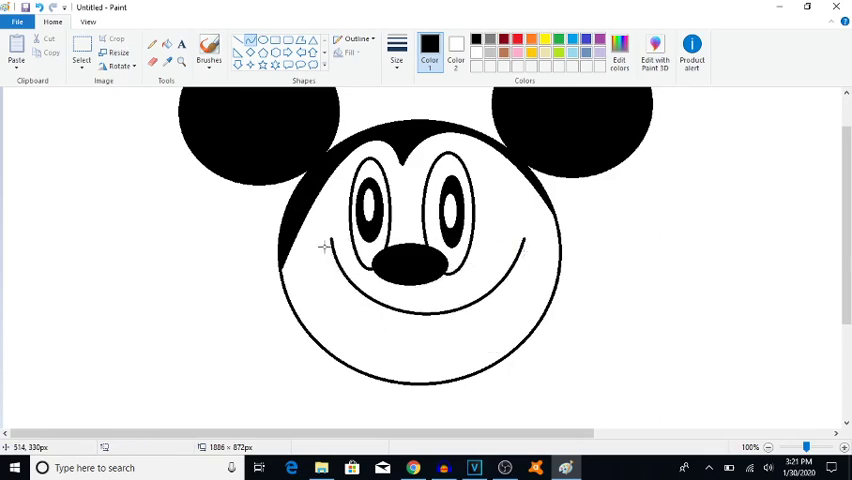
{"action": "left_click_drag", "start_coordinate": [323, 246], "coordinate": [331, 241]}
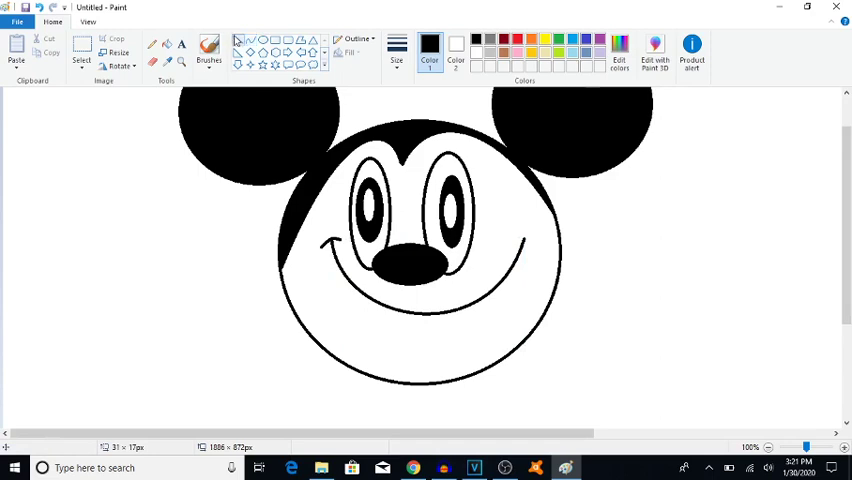
{"action": "left_click_drag", "start_coordinate": [519, 238], "coordinate": [525, 238]}
{"action": "mouse_move", "coordinate": [331, 241]}
{"action": "left_mouse_down"}
{"action": "mouse_move", "coordinate": [525, 240]}
{"action": "mouse_move", "coordinate": [336, 415]}
{"action": "mouse_move", "coordinate": [519, 421]}
{"action": "left_mouse_up"}
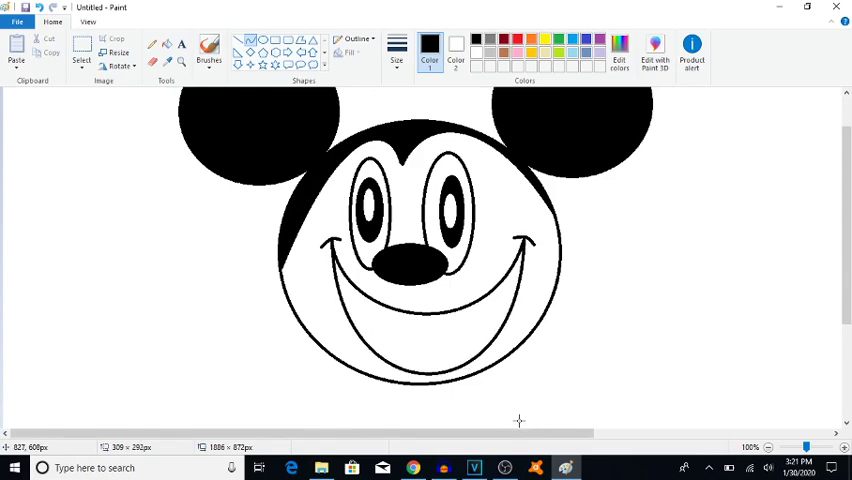
{"action": "key", "text": "ctrl+z"}
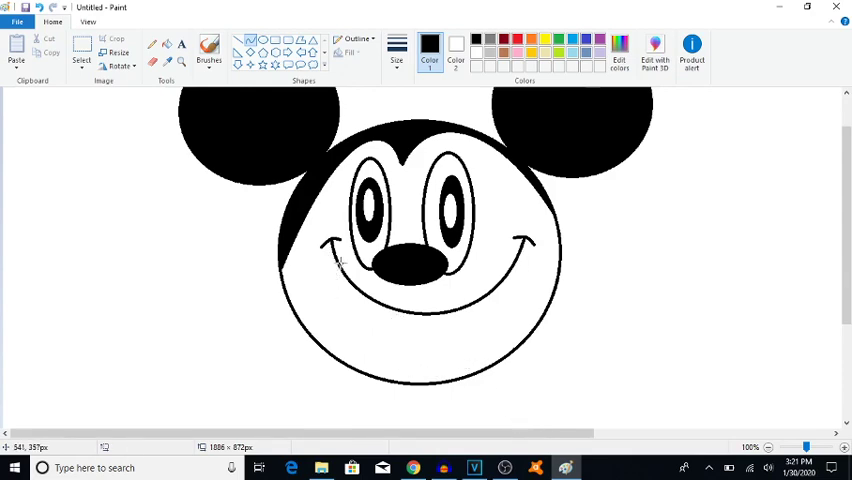
Step: Draw curved mouth sides, a mouth bottom and a tongue line, then bring up YouTube
{"action": "left_click_drag", "start_coordinate": [331, 244], "coordinate": [429, 350]}
{"action": "left_click_drag", "start_coordinate": [380, 297], "coordinate": [335, 340]}
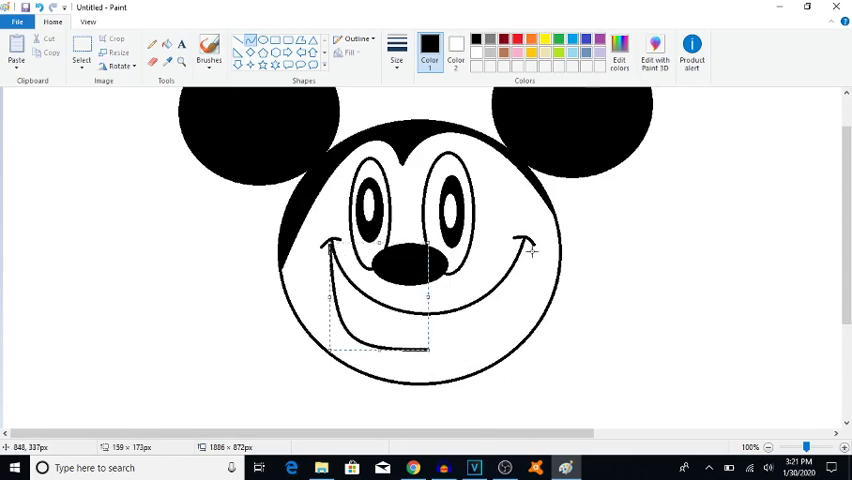
{"action": "mouse_move", "coordinate": [523, 240]}
{"action": "left_mouse_down"}
{"action": "mouse_move", "coordinate": [430, 343]}
{"action": "mouse_move", "coordinate": [458, 342]}
{"action": "left_mouse_up"}
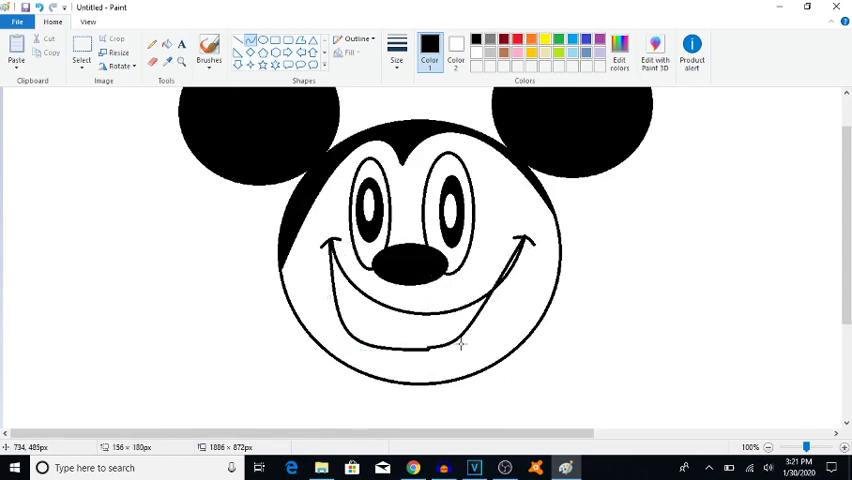
{"action": "mouse_move", "coordinate": [505, 329]}
{"action": "left_mouse_down"}
{"action": "mouse_move", "coordinate": [329, 310]}
{"action": "mouse_move", "coordinate": [338, 321]}
{"action": "mouse_move", "coordinate": [400, 325]}
{"action": "left_mouse_up"}
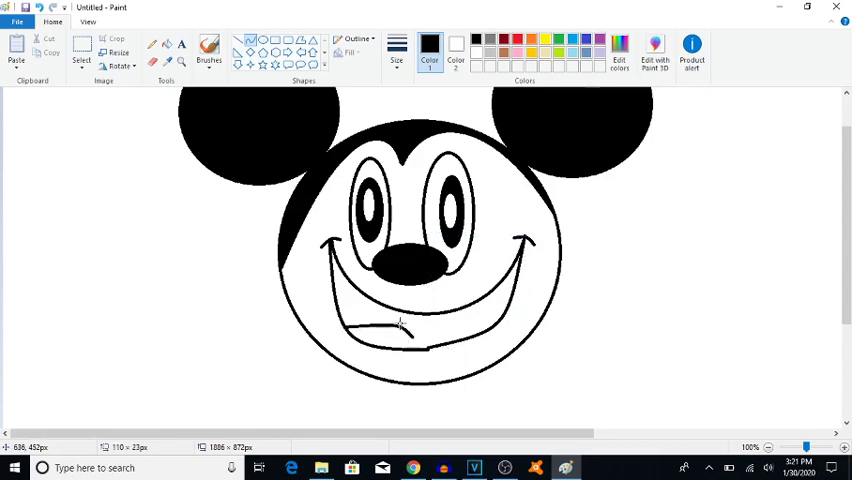
{"action": "left_click_drag", "start_coordinate": [447, 343], "coordinate": [405, 327]}
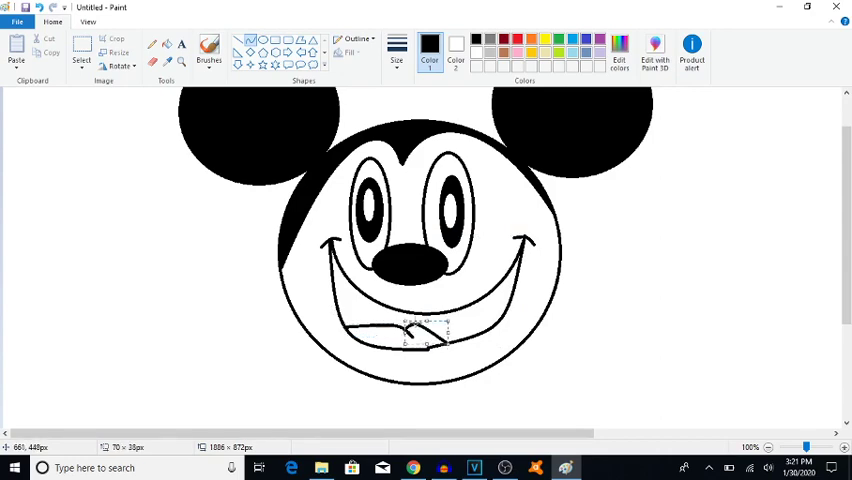
{"action": "left_click", "coordinate": [413, 467]}
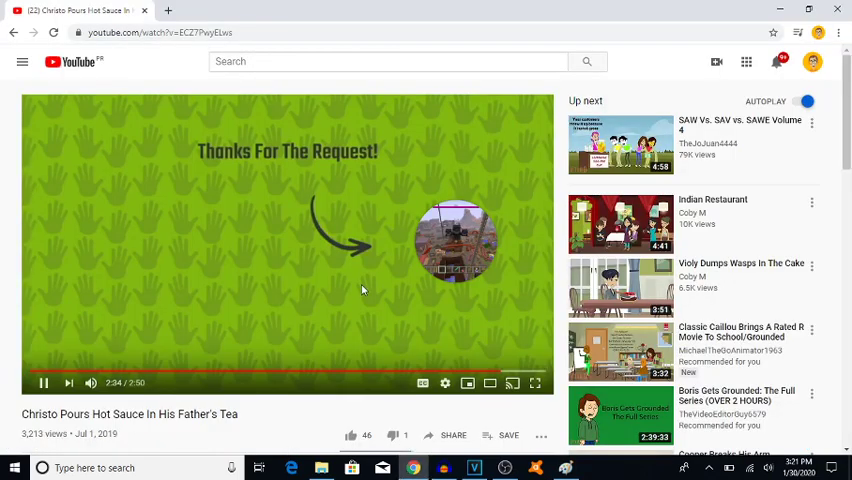
{"action": "mouse_move", "coordinate": [620, 145]}
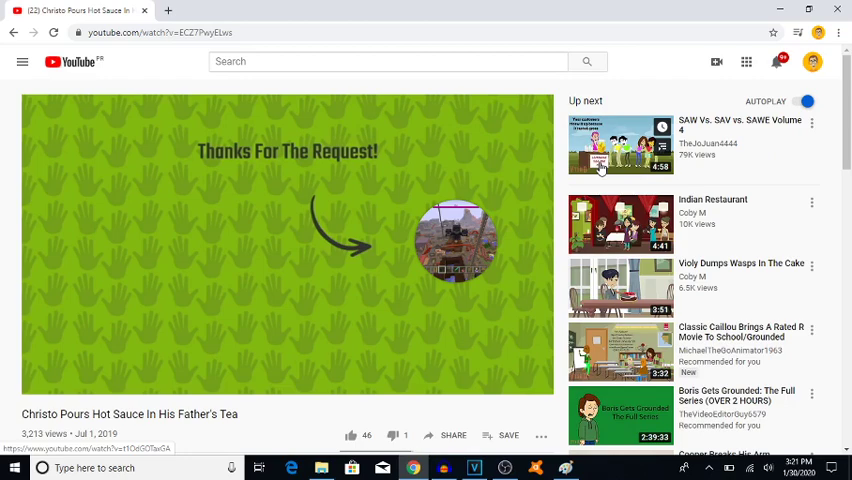
Step: Back in Paint, discard the stray chin curve and fill the mouth with black
{"action": "key", "text": "alt+Tab"}
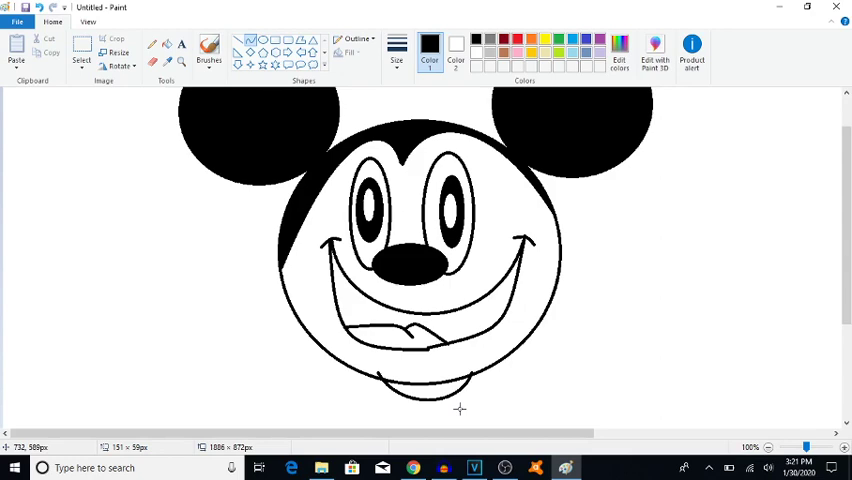
{"action": "left_click", "coordinate": [459, 408]}
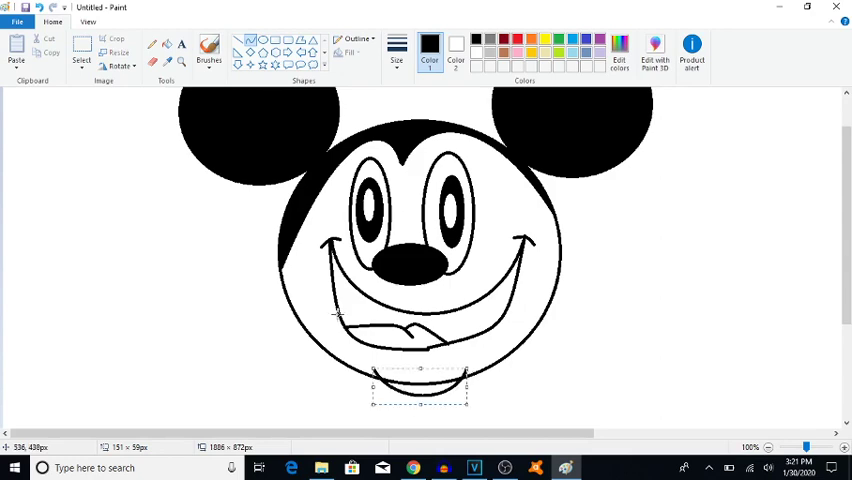
{"action": "key", "text": "Escape"}
{"action": "left_click", "coordinate": [166, 44]}
{"action": "left_click", "coordinate": [462, 302]}
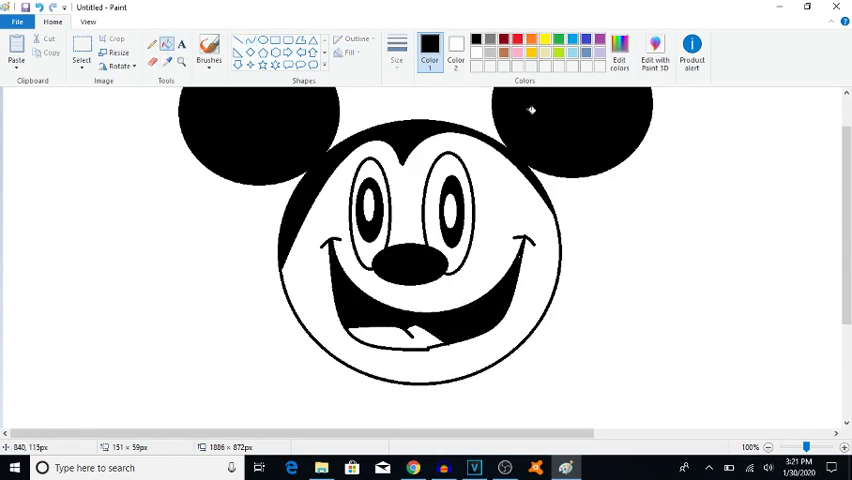
{"action": "left_click", "coordinate": [152, 44]}
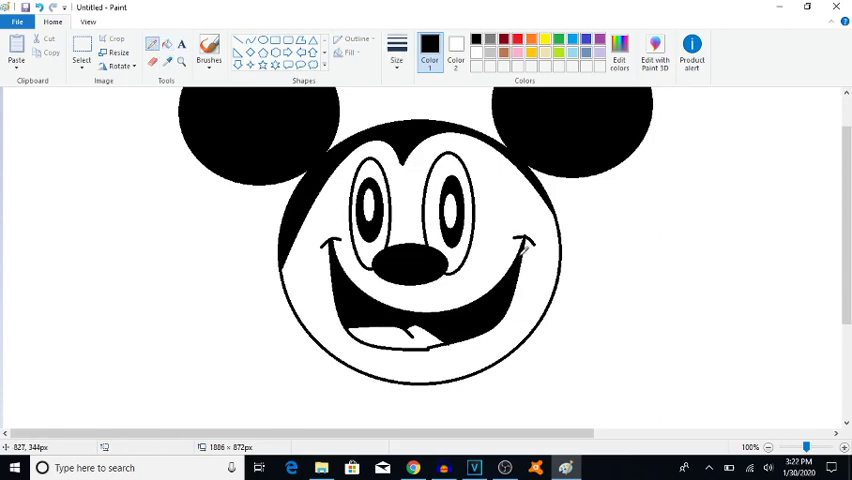
{"action": "left_click", "coordinate": [166, 44]}
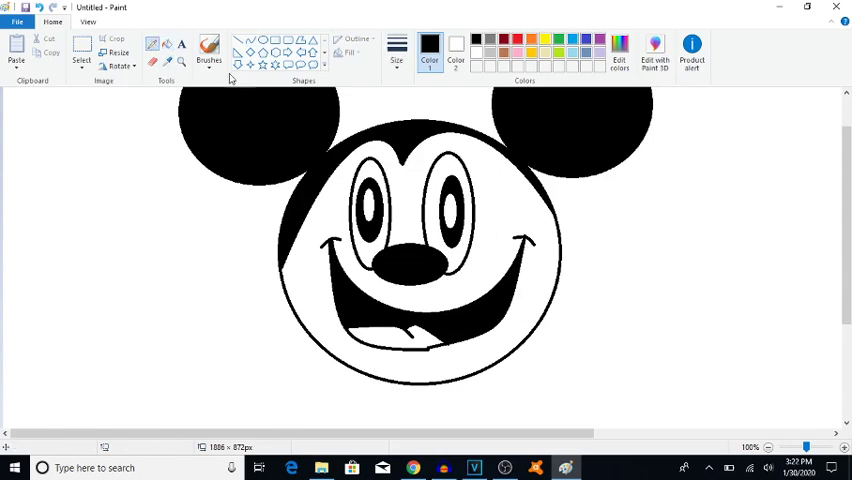
Step: Fill Mickey's face with a light tan colour, then pick the next drawing colour
{"action": "left_click", "coordinate": [545, 53]}
{"action": "left_click", "coordinate": [505, 160]}
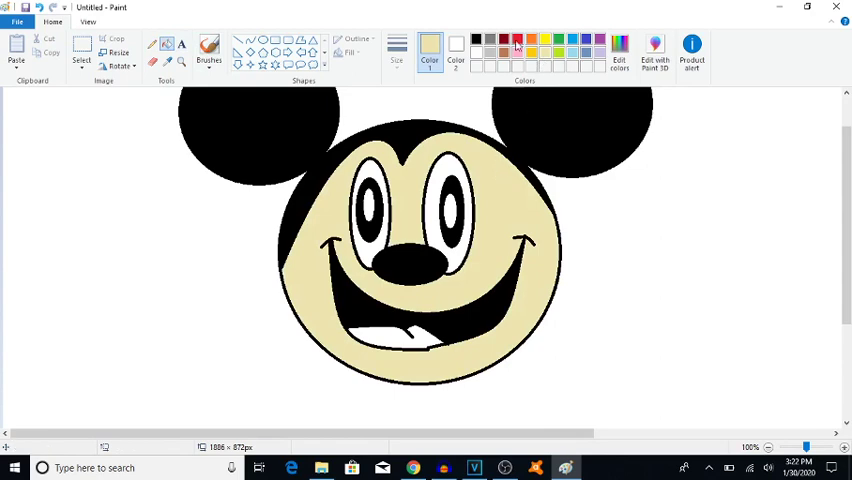
{"action": "scroll", "coordinate": [806, 299], "scroll_direction": "down", "scroll_amount": 3}
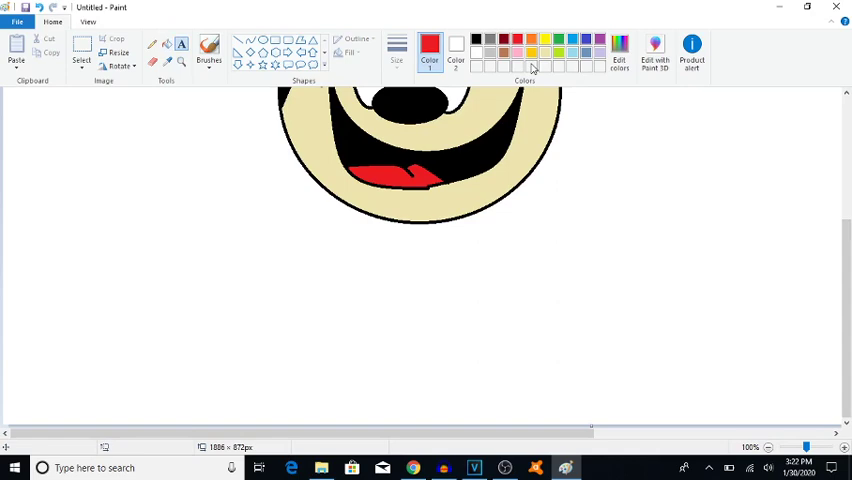
{"action": "left_click", "coordinate": [558, 38]}
Step: Set the drawing colour to a custom blue shade
{"action": "left_click", "coordinate": [628, 66]}
{"action": "left_click", "coordinate": [491, 163]}
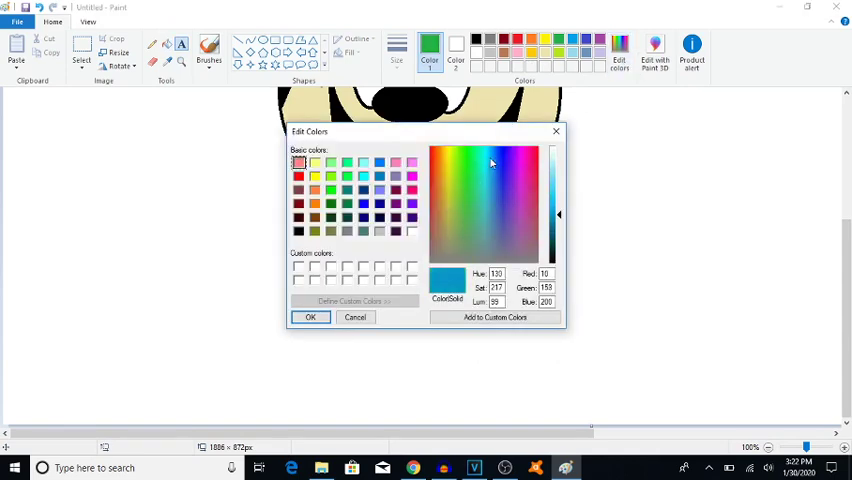
{"action": "left_click", "coordinate": [309, 316]}
Step: Place a 'Mickey Mouse' caption below the face in Gadugi 28, then bring up OBS Studio
{"action": "mouse_move", "coordinate": [272, 291]}
{"action": "left_mouse_down"}
{"action": "mouse_move", "coordinate": [561, 340]}
{"action": "mouse_move", "coordinate": [691, 388]}
{"action": "left_mouse_up"}
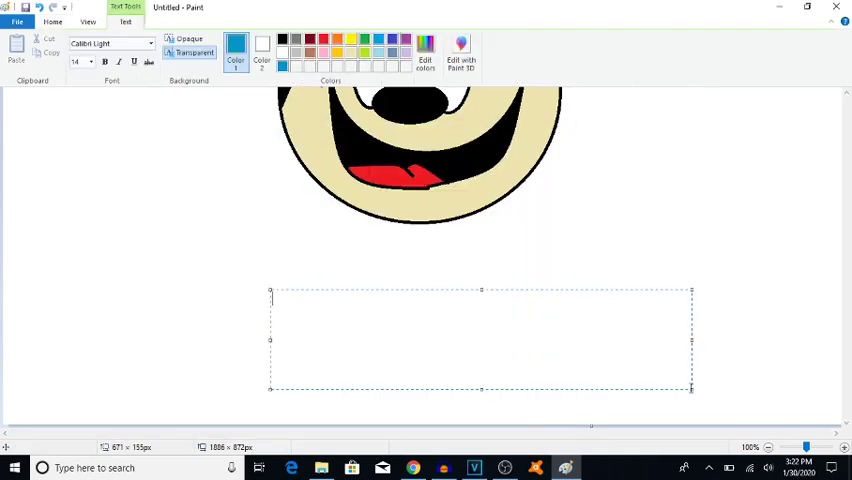
{"action": "type", "text": "Mickey"}
{"action": "type", "text": " Mouse"}
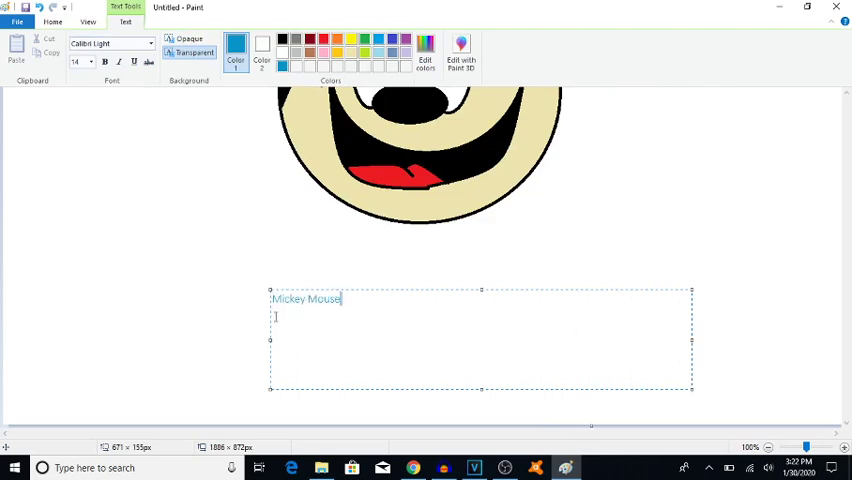
{"action": "key", "text": "ctrl+a"}
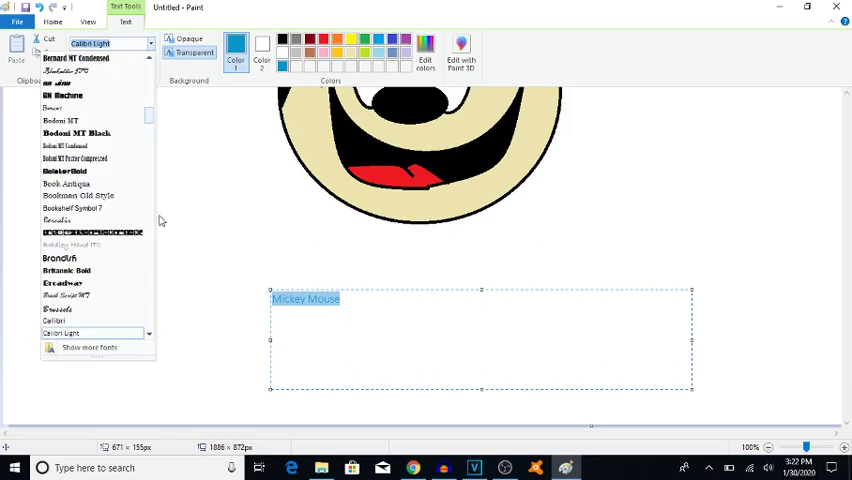
{"action": "left_click_drag", "start_coordinate": [150, 114], "coordinate": [160, 181]}
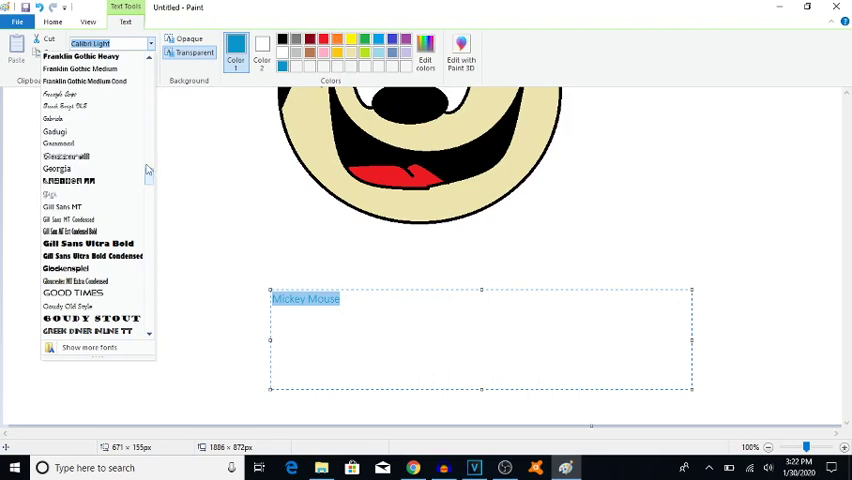
{"action": "left_click", "coordinate": [125, 132]}
{"action": "left_click", "coordinate": [90, 62]}
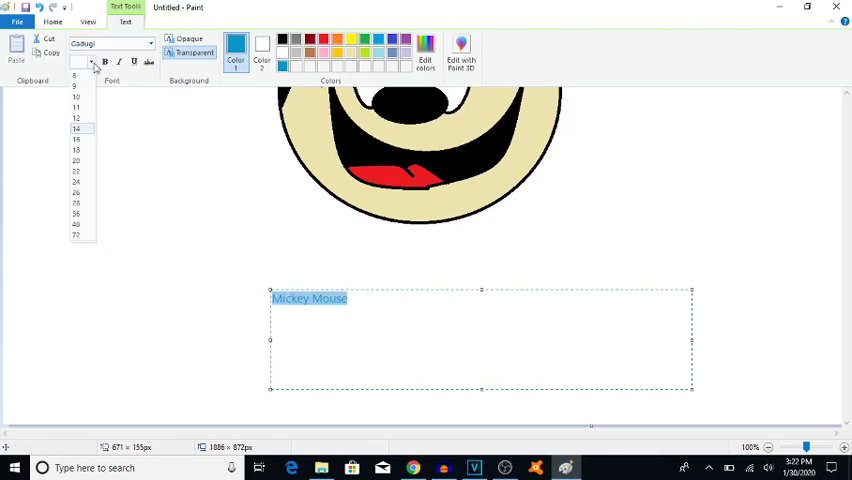
{"action": "left_click", "coordinate": [80, 198]}
{"action": "left_click", "coordinate": [163, 249]}
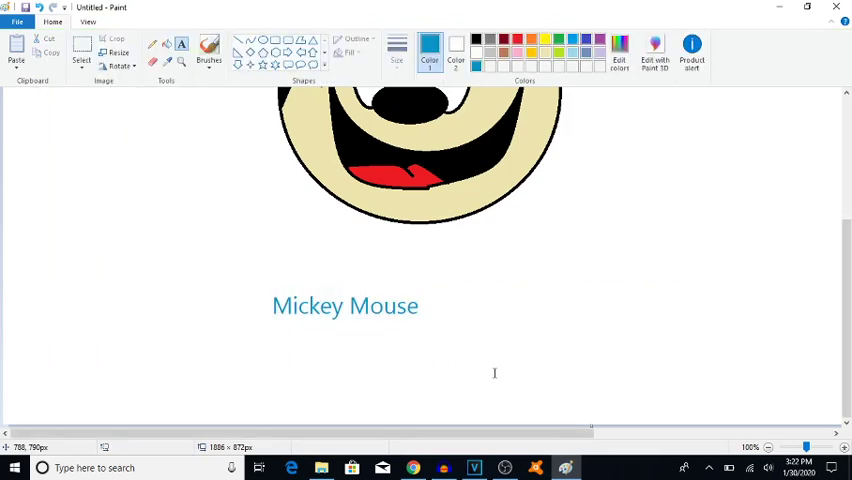
{"action": "mouse_move", "coordinate": [466, 434]}
{"action": "left_mouse_down"}
{"action": "mouse_move", "coordinate": [607, 415]}
{"action": "mouse_move", "coordinate": [352, 440]}
{"action": "left_mouse_up"}
{"action": "left_click", "coordinate": [505, 467]}
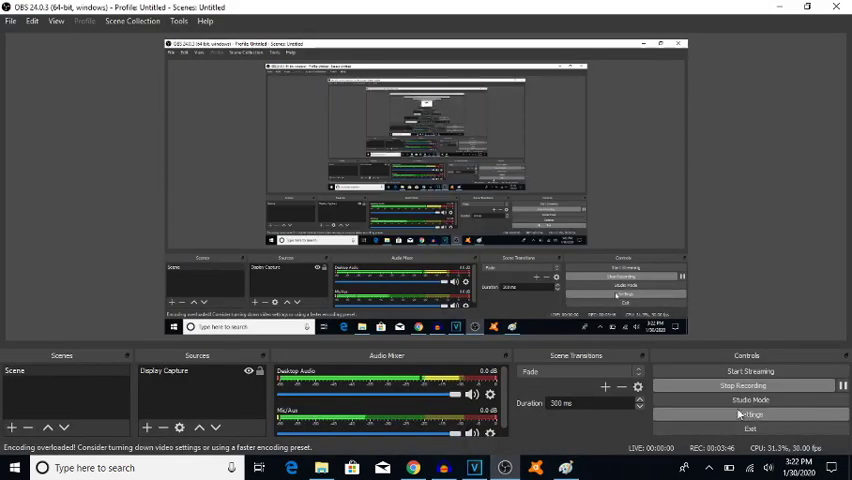